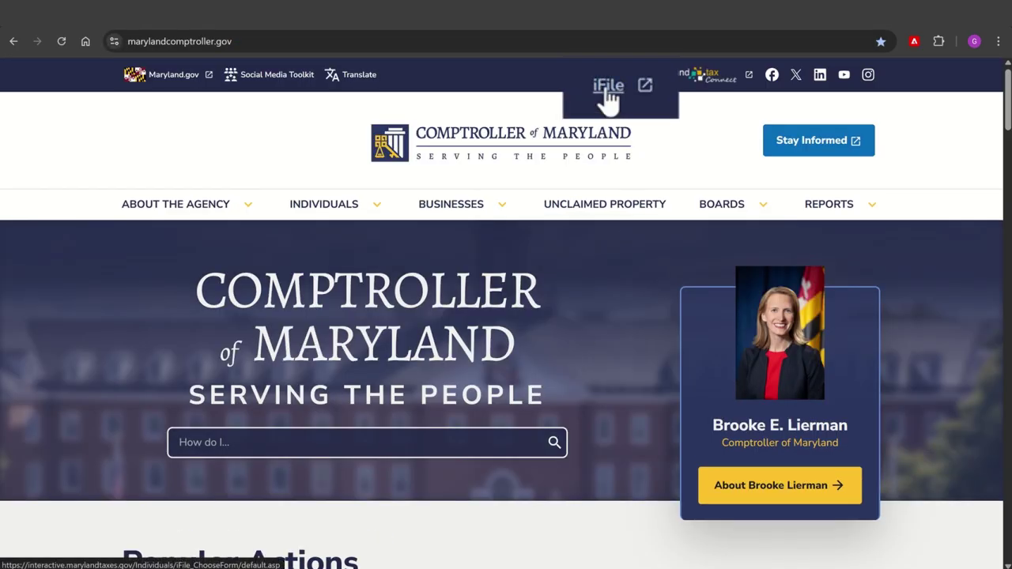
- Open the iFile online tax filing service from the Comptroller of Maryland homepage
click(609, 91)
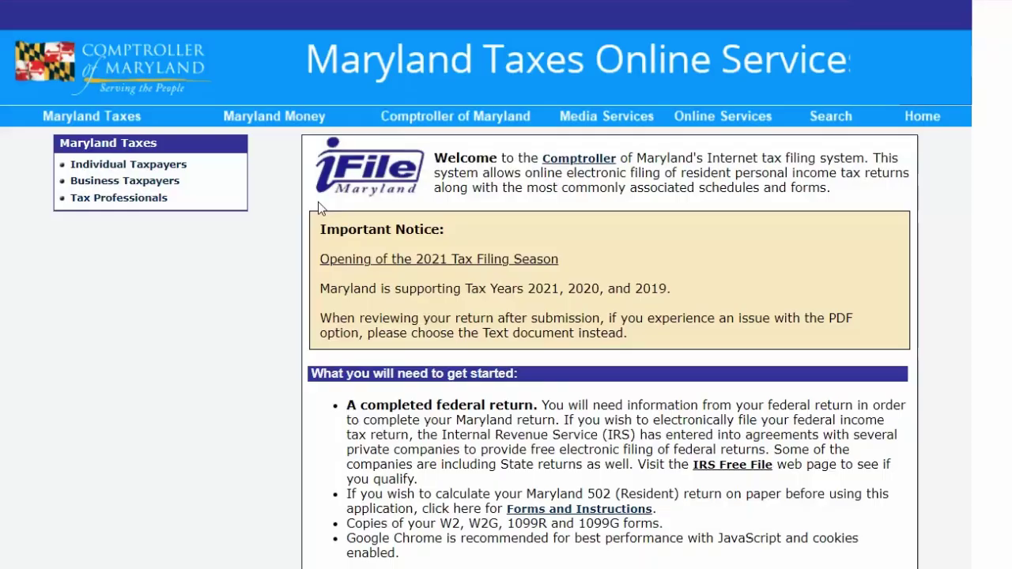
- Scroll down the iFile welcome page toward the new user registration link
scroll(318, 201, down, 5)
scroll(320, 206, down, 1)
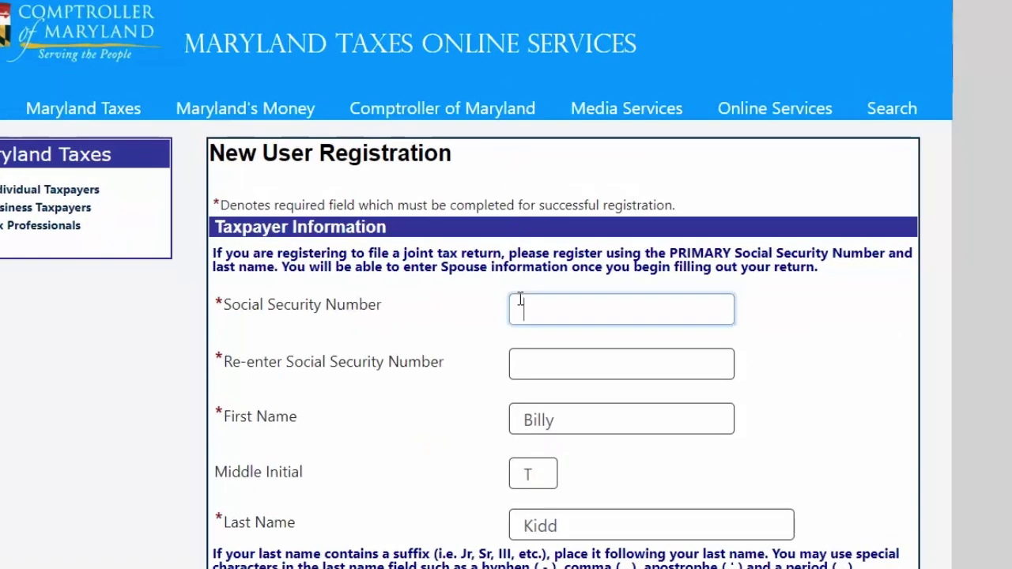
- Enter the taxpayer's Social Security Number in both the main and re-enter fields
click(540, 313)
text(123)
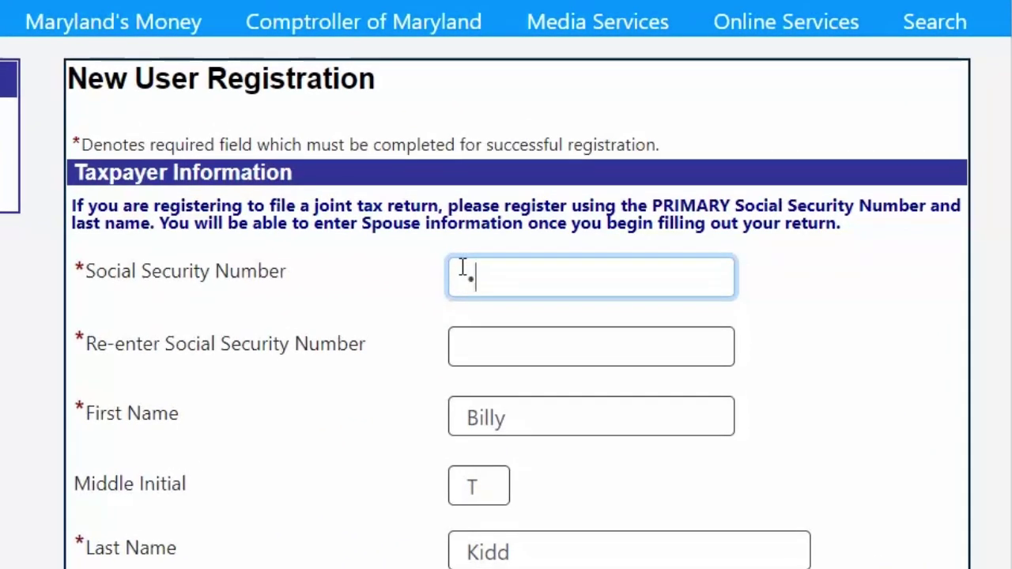
text(4567)
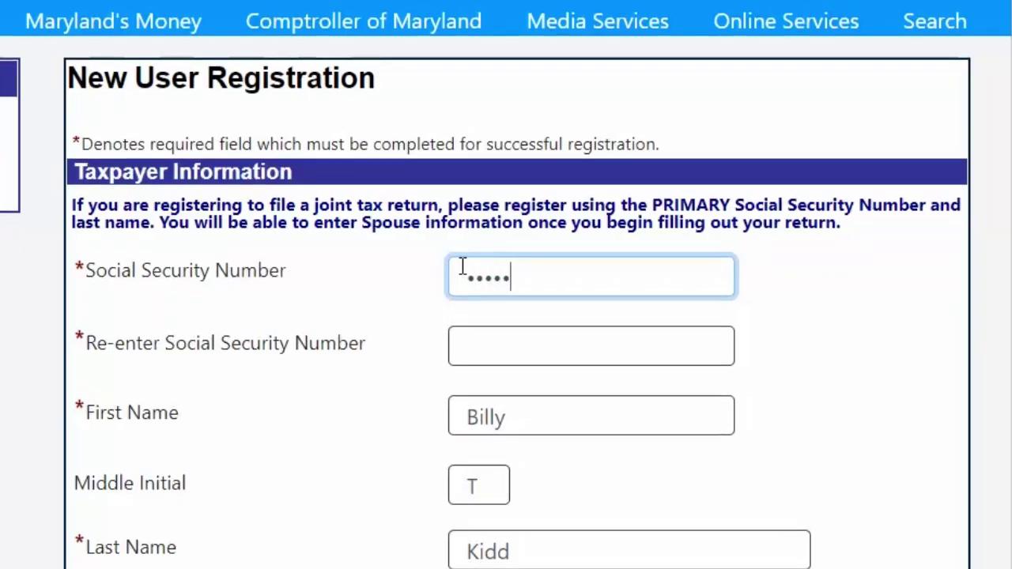
text(89)
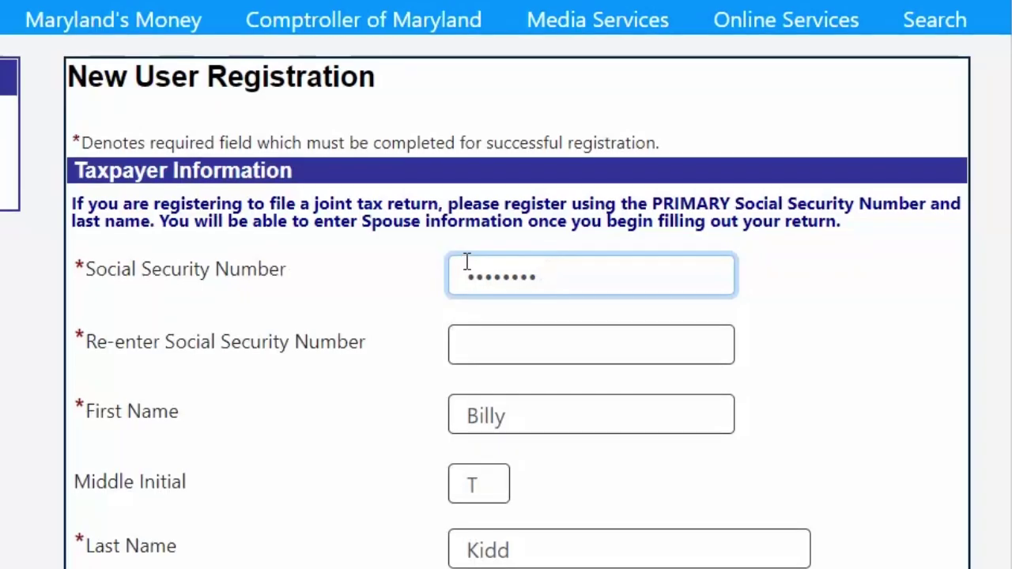
click(478, 348)
text(123456789)
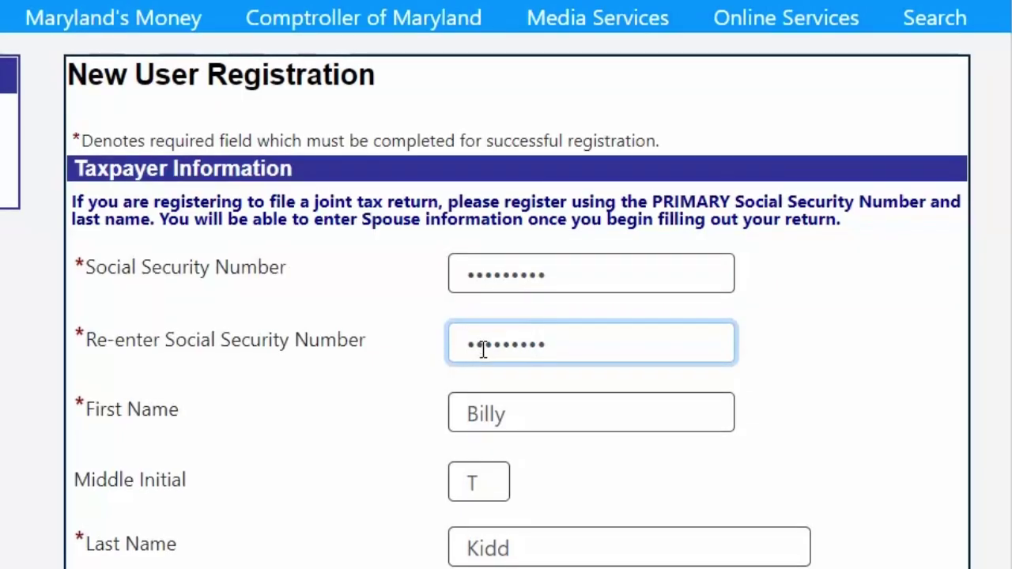
scroll(482, 348, down, 3)
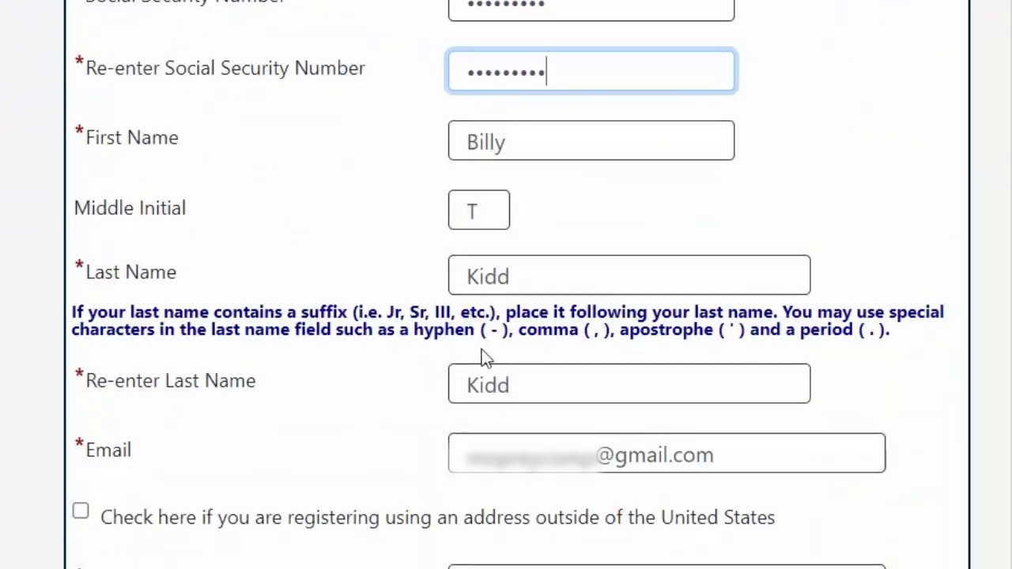
scroll(484, 351, down, 3)
scroll(484, 353, down, 6)
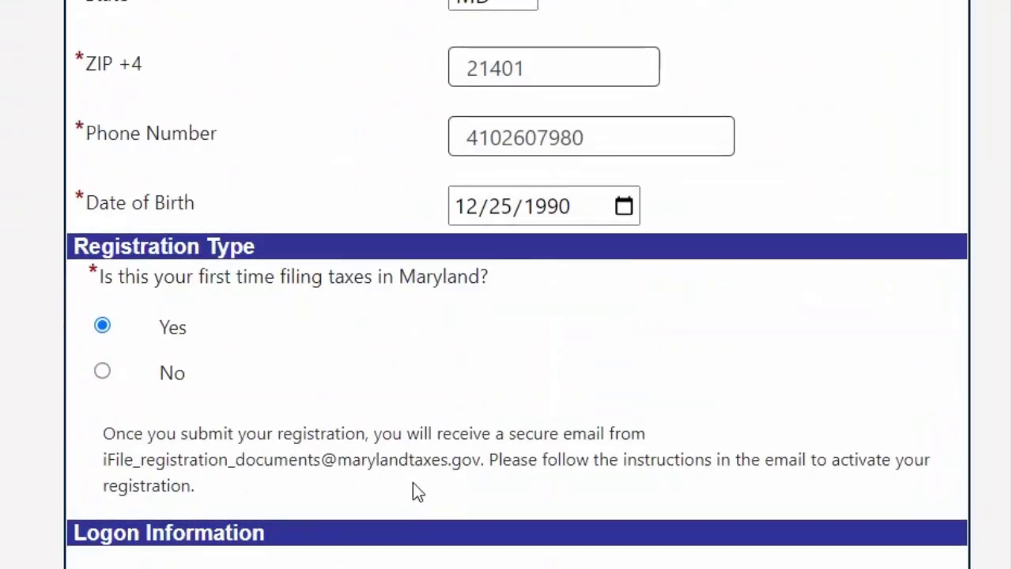
scroll(412, 484, down, 3)
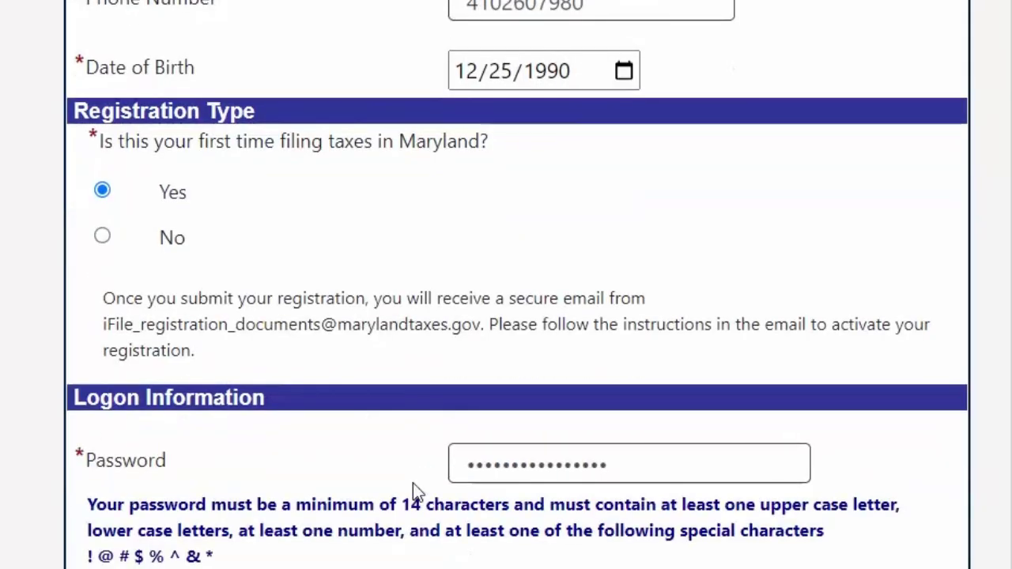
scroll(412, 483, down, 3)
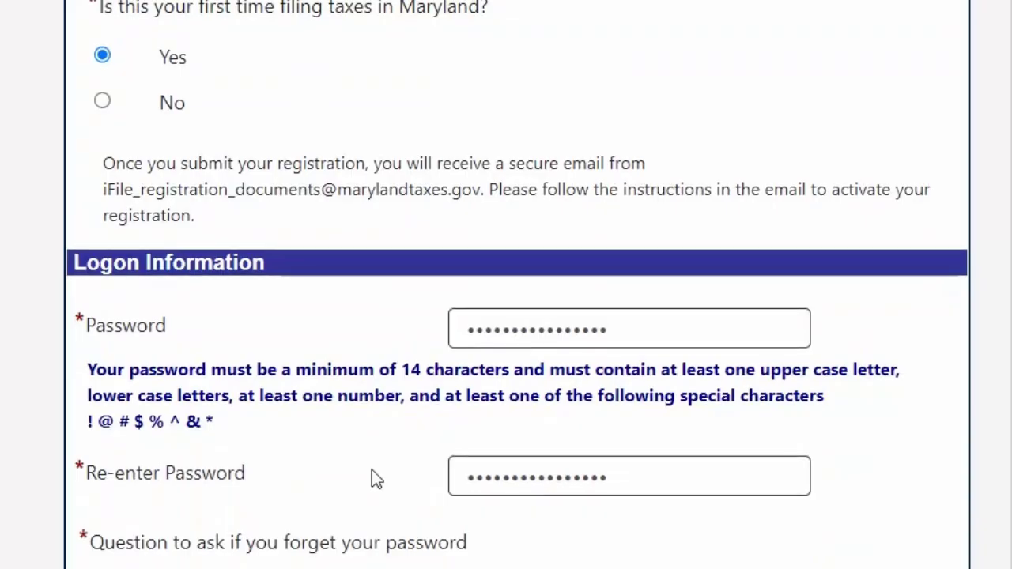
scroll(238, 429, down, 3)
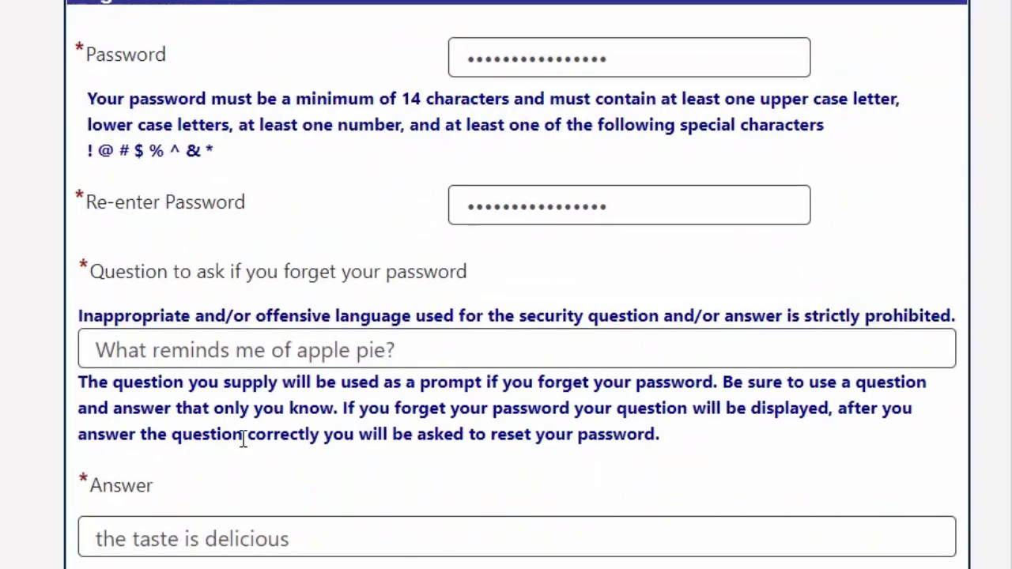
scroll(244, 440, down, 2)
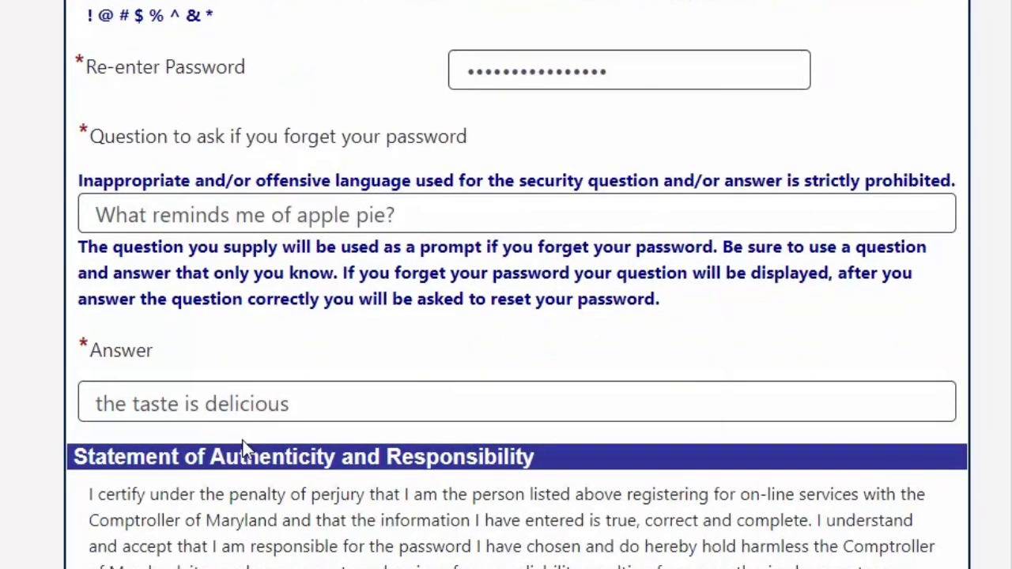
scroll(244, 447, down, 6)
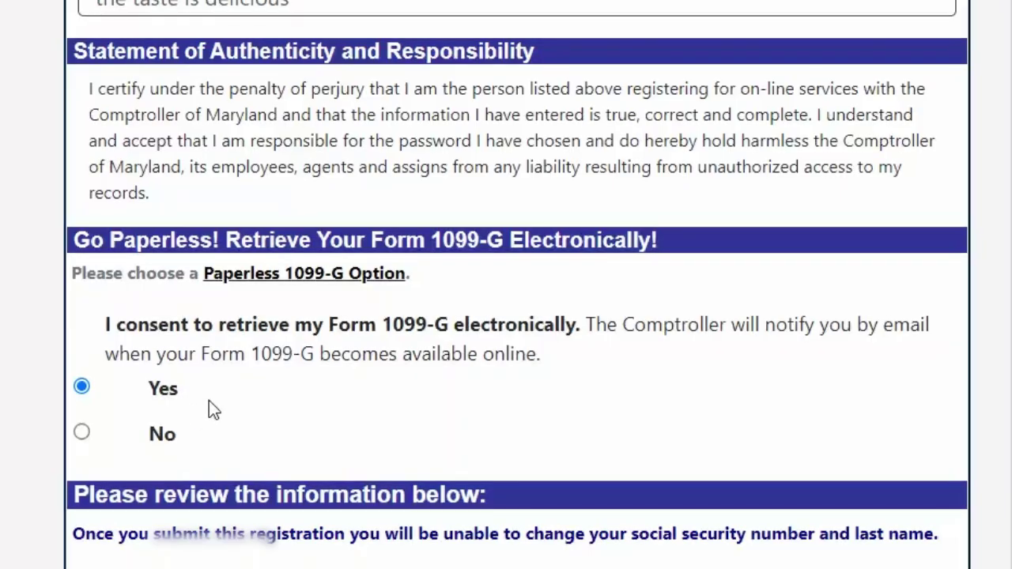
scroll(208, 408, down, 3)
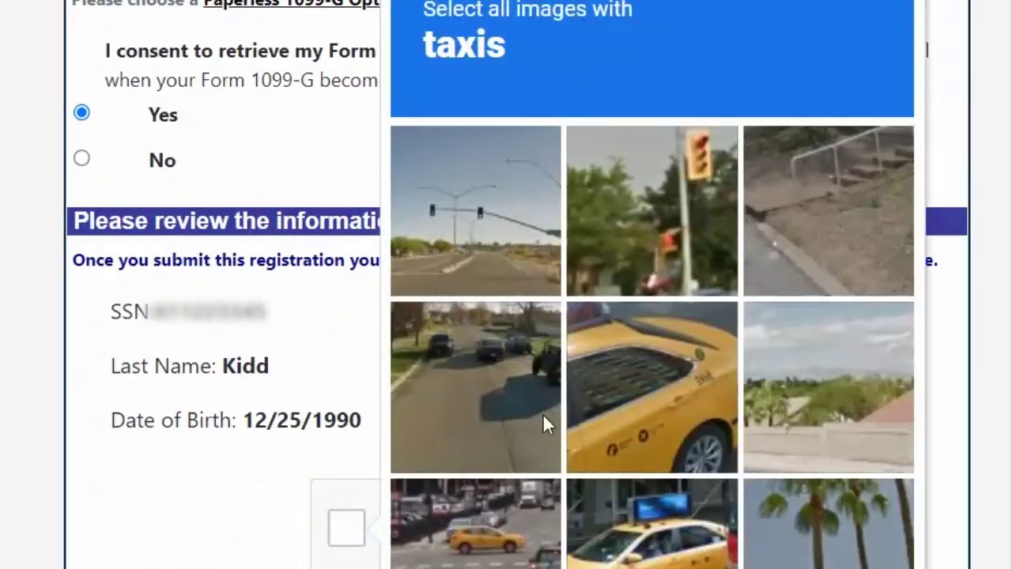
- Select the three taxi tiles: close-up taxi, taxi with roof sign, and street scene
click(642, 402)
click(646, 528)
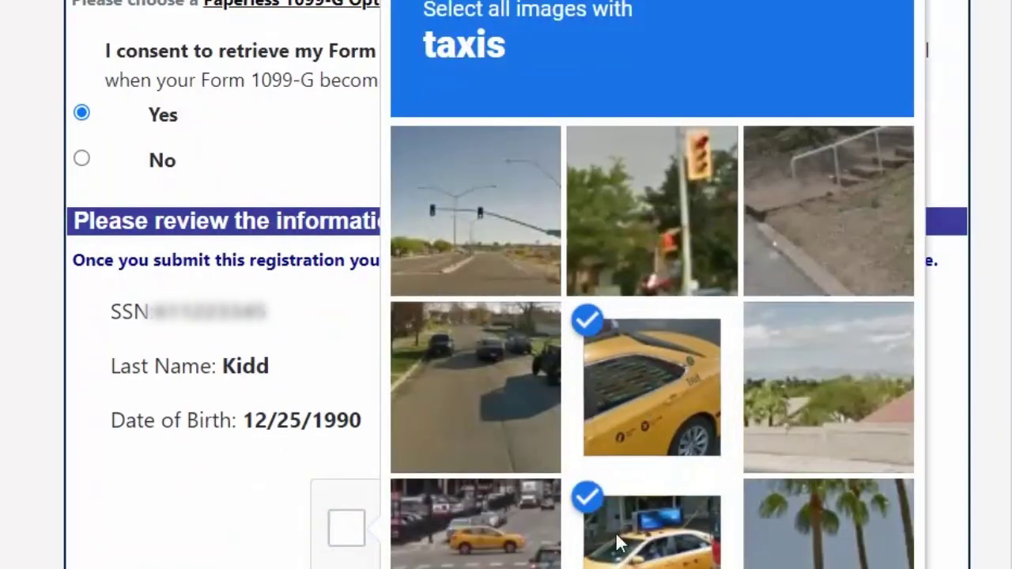
click(497, 548)
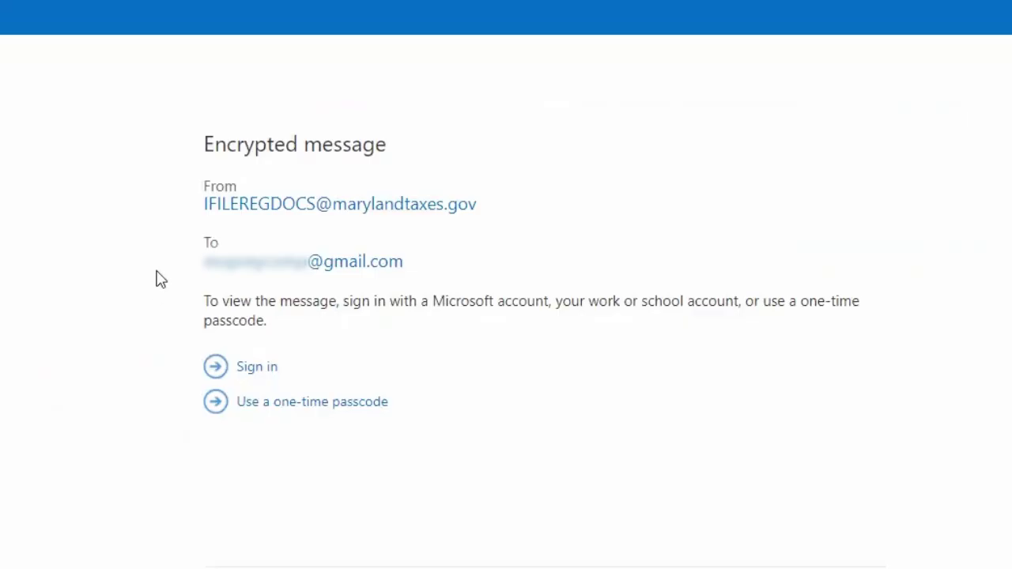
- Unlock the encrypted message with a pasted one-time passcode, marking this a private computer
click(314, 405)
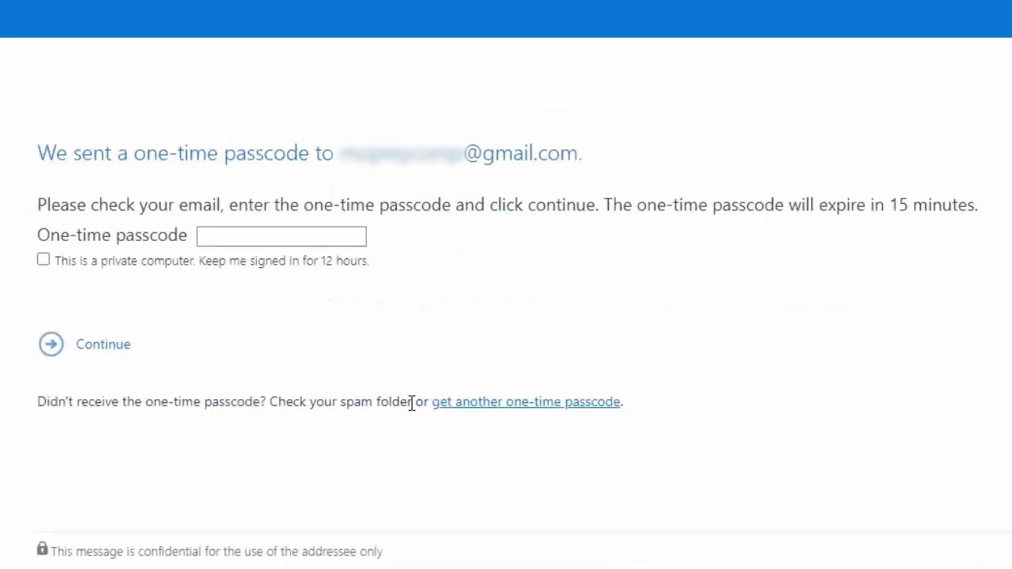
click(219, 236)
right_click(219, 236)
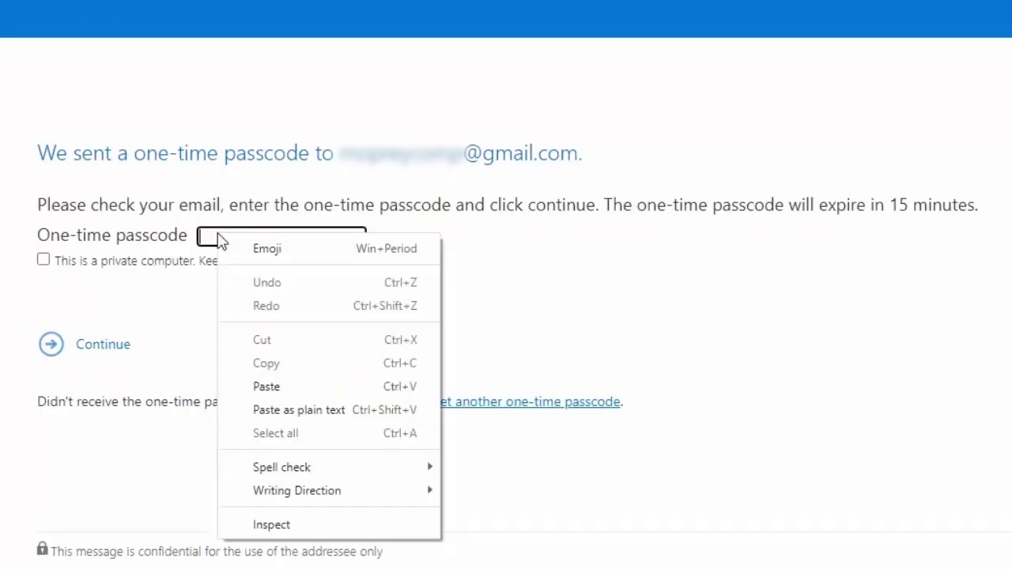
click(267, 387)
click(44, 260)
click(104, 353)
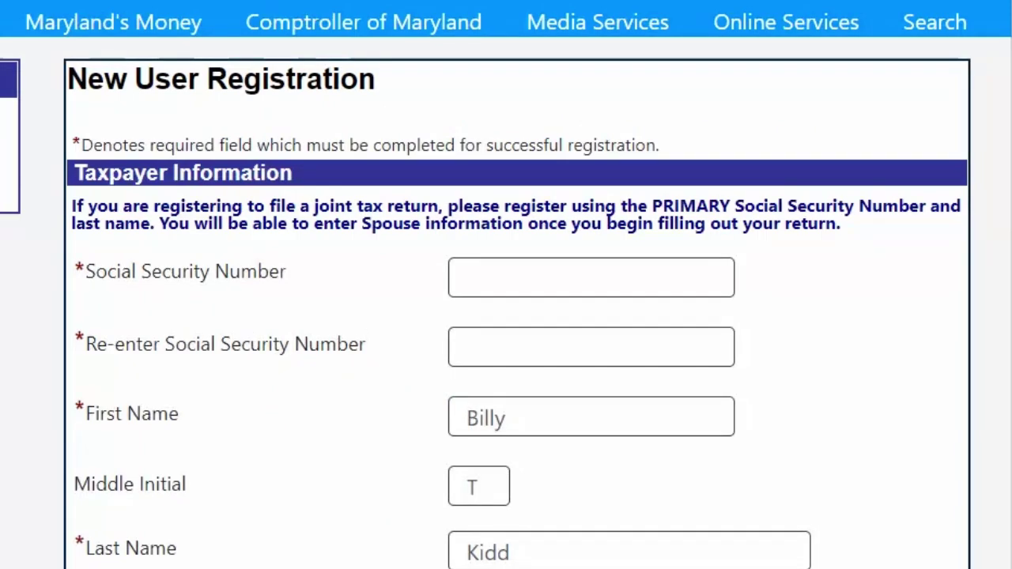
- Fill in the Social Security Number and its confirmation field again
click(482, 271)
text(12345)
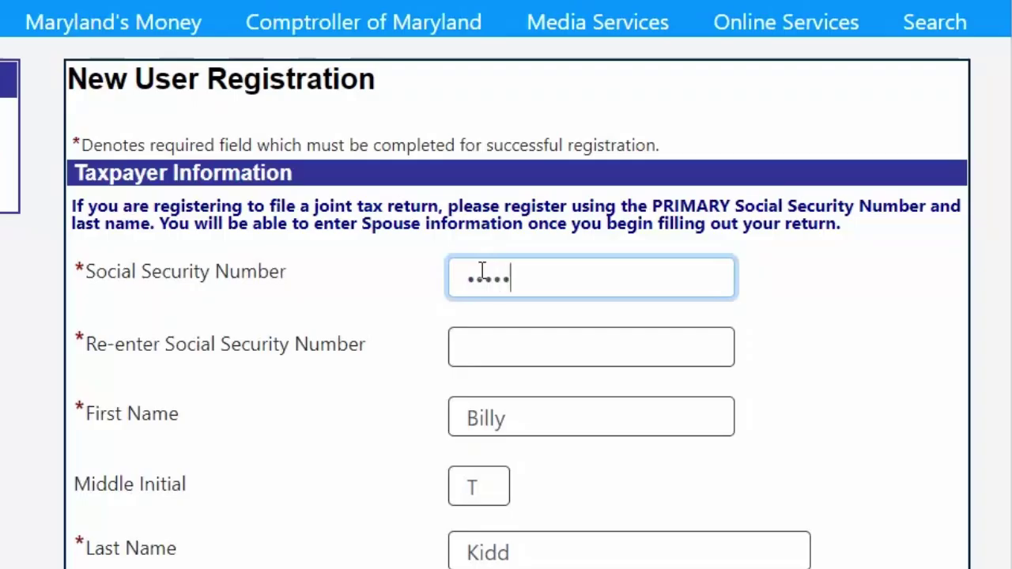
text(6)
click(489, 341)
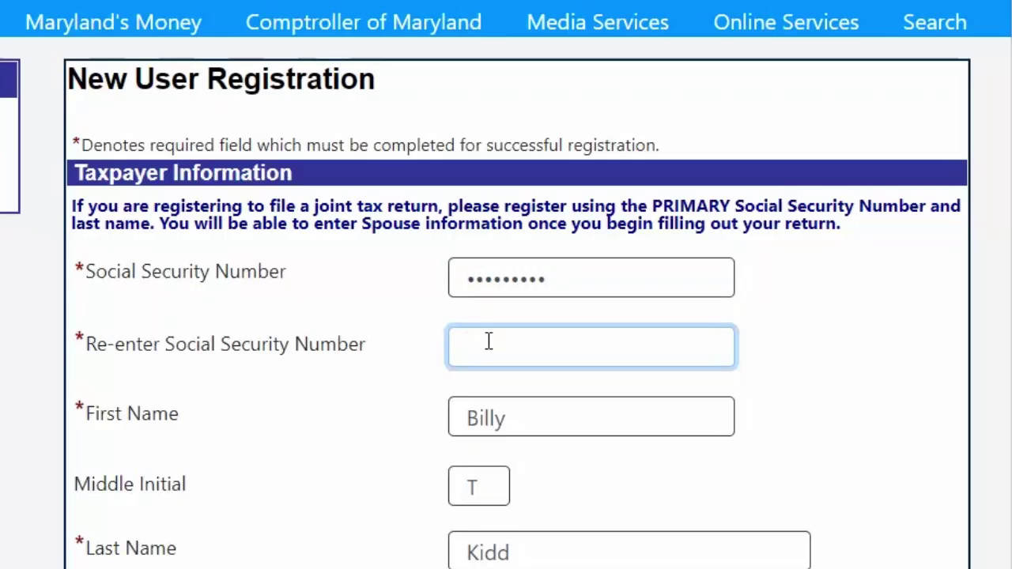
text(1234567)
- Answer No to the first-time Maryland filer question
scroll(488, 340, down, 2)
scroll(488, 340, down, 6)
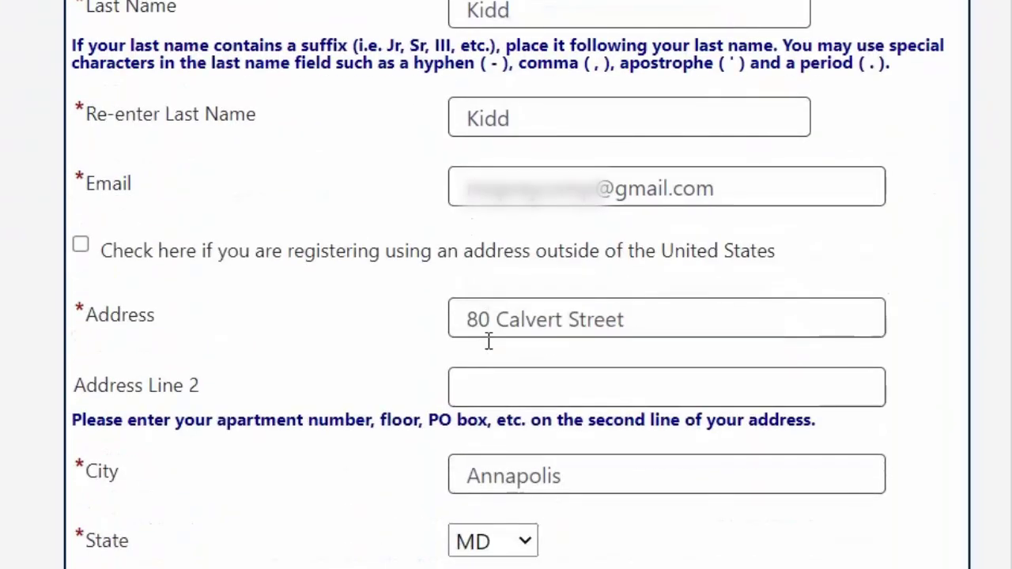
scroll(488, 346, down, 4)
scroll(490, 348, down, 2)
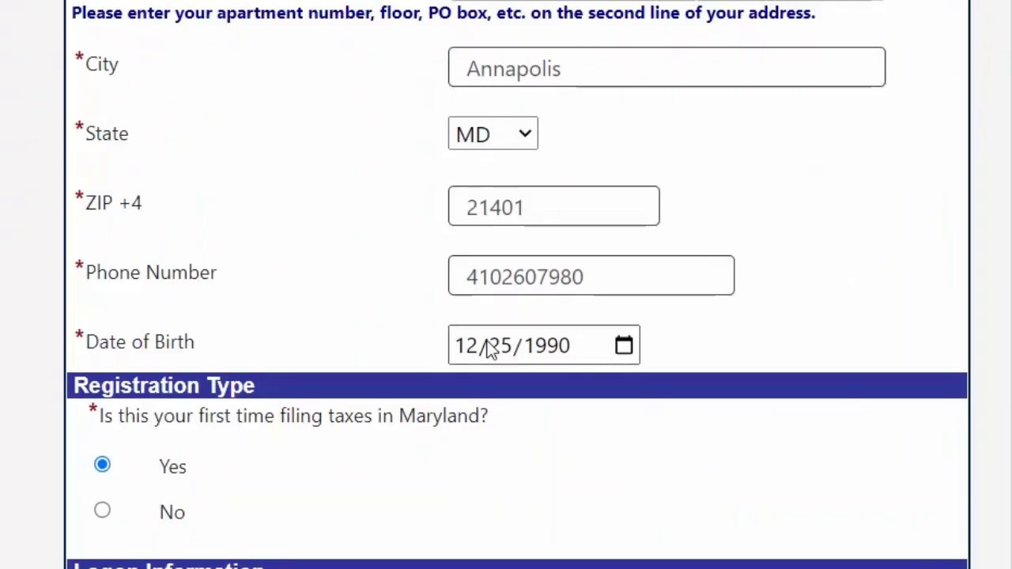
click(102, 513)
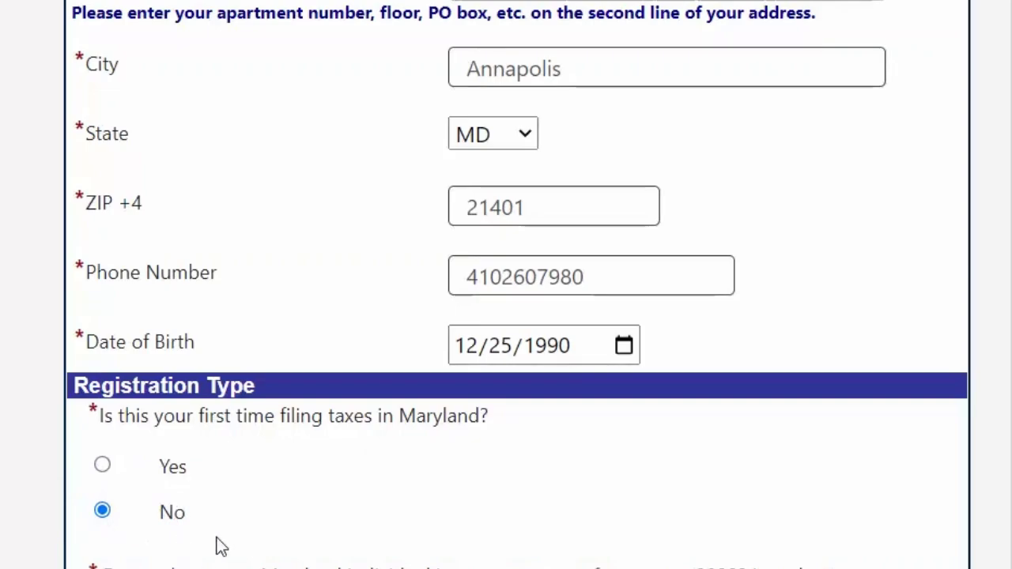
- Answer Yes to having the 2020 return and enter a FAGI of 45000
scroll(238, 530, down, 3)
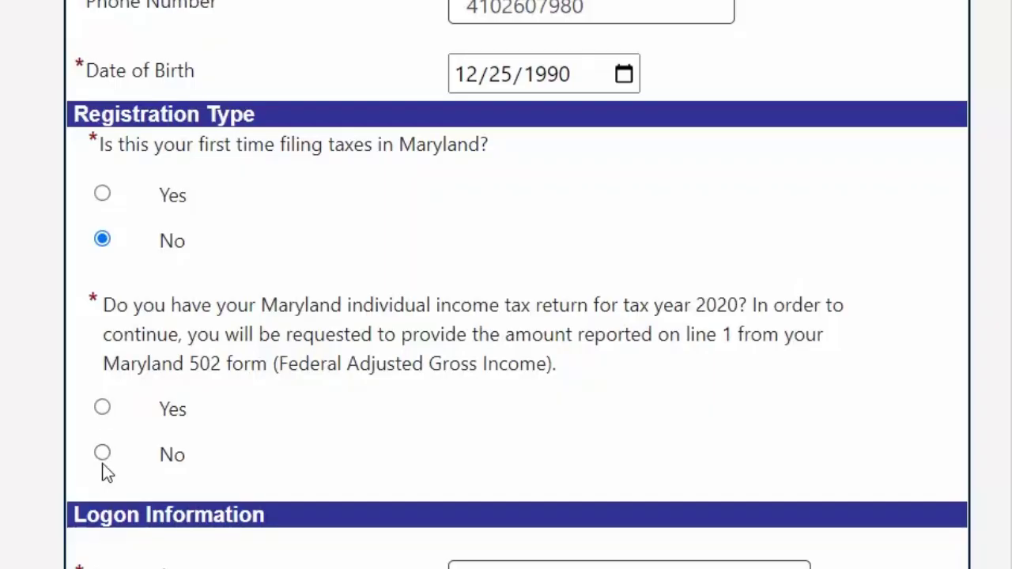
click(102, 409)
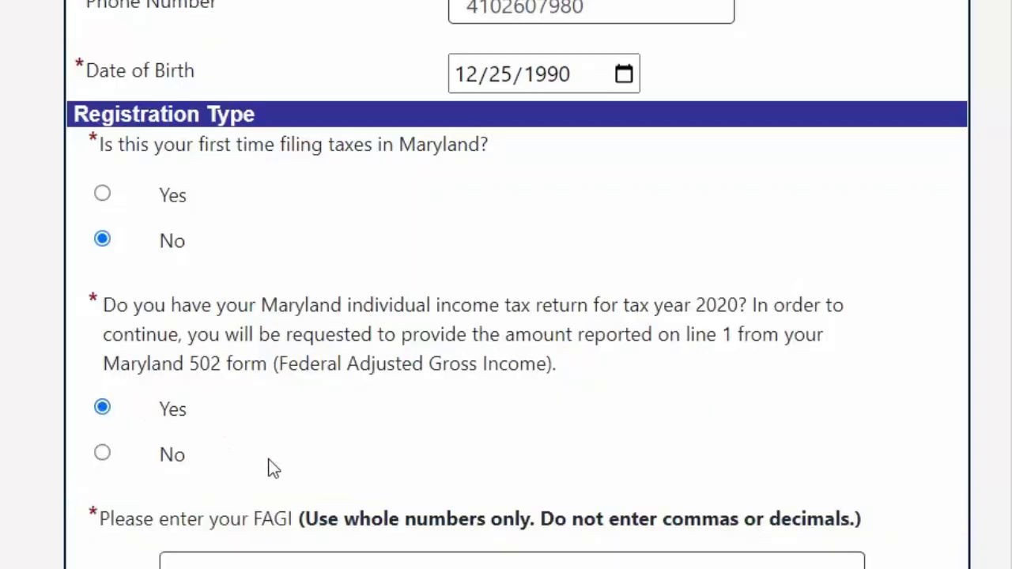
scroll(266, 467, down, 2)
click(255, 428)
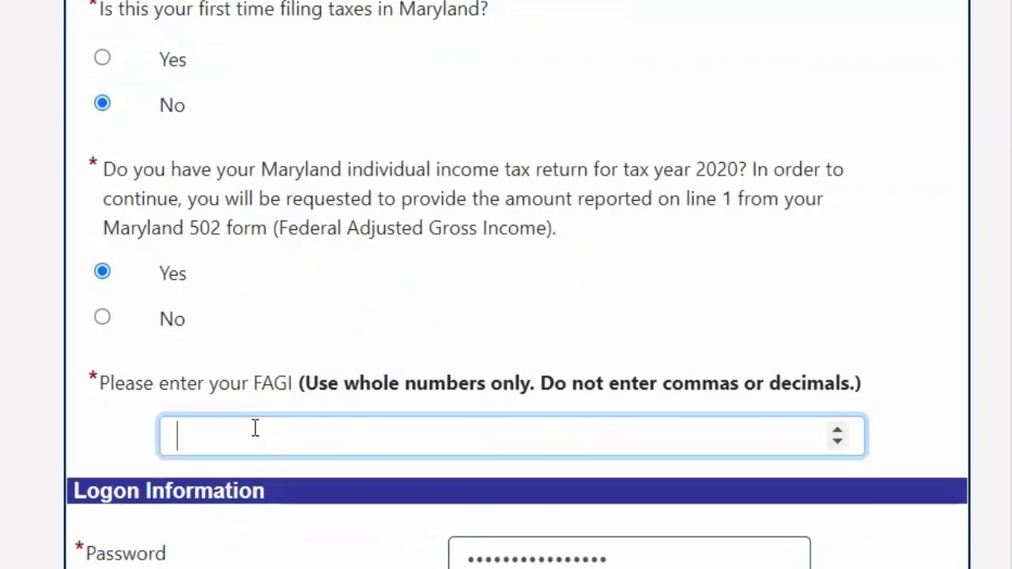
text(45000)
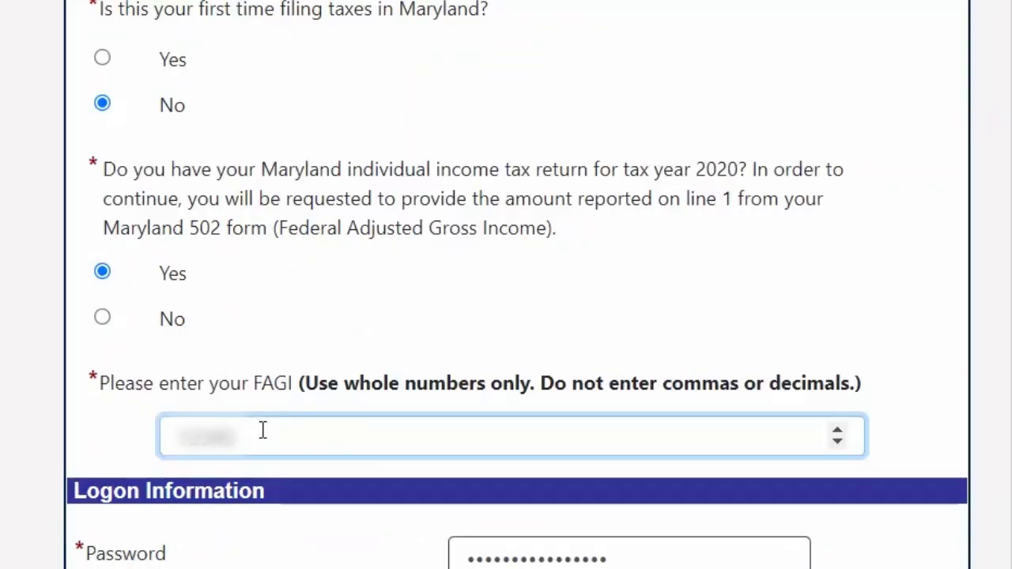
scroll(263, 429, down, 2)
scroll(263, 430, down, 2)
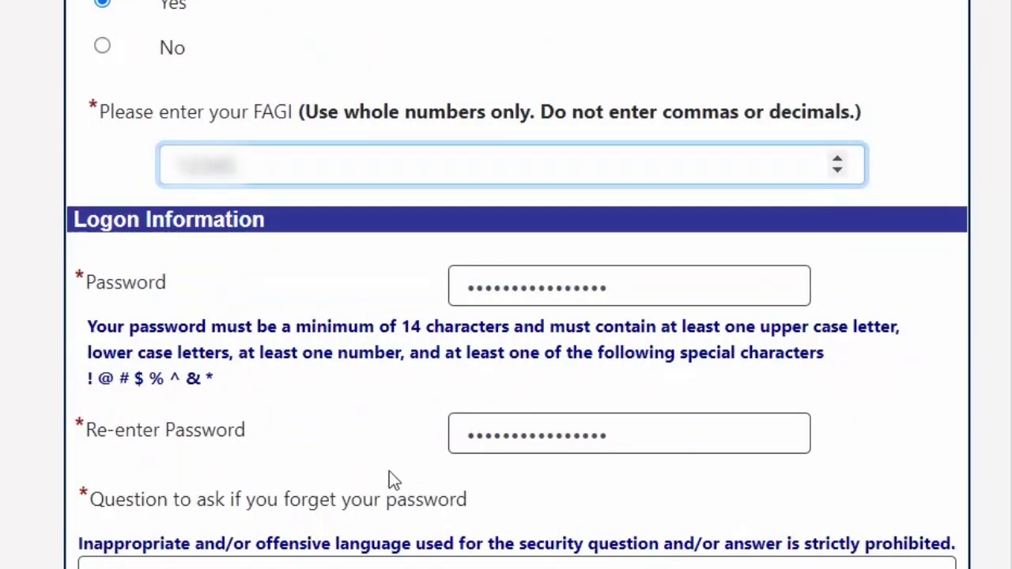
scroll(389, 472, down, 7)
scroll(389, 471, down, 2)
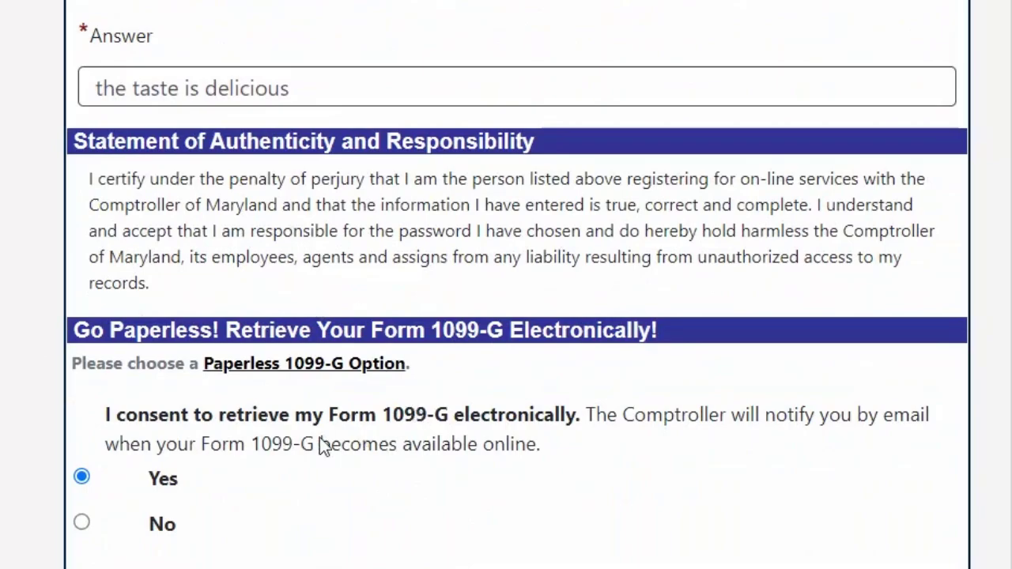
scroll(305, 455, down, 2)
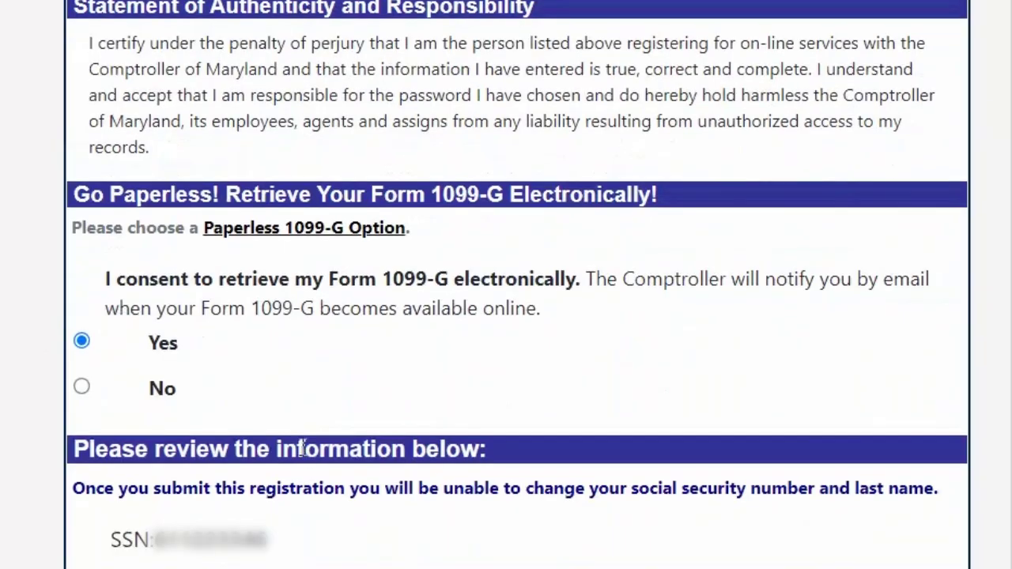
scroll(305, 443, down, 3)
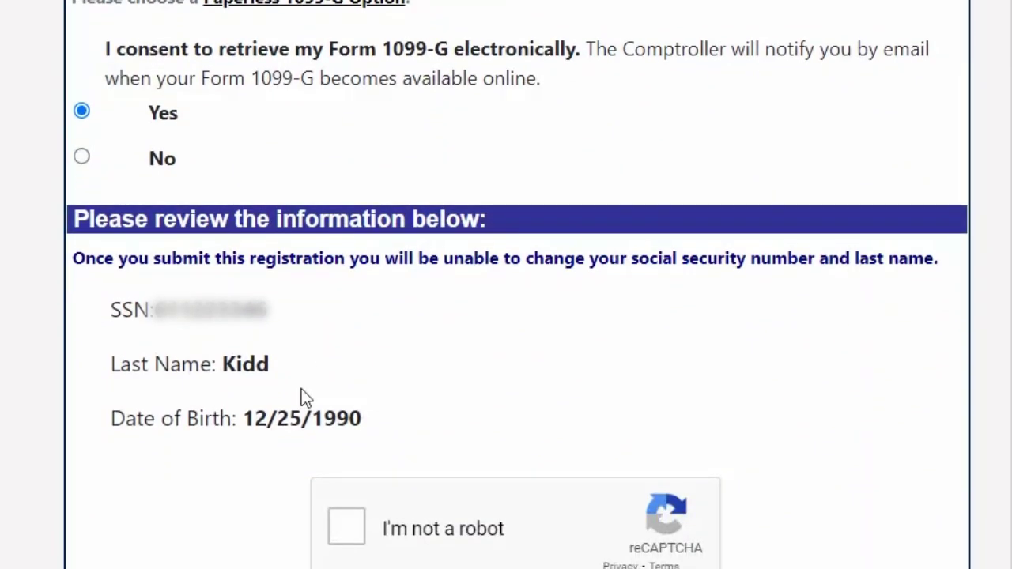
- Start the reCAPTCHA check and select three traffic-light tiles, including close-up, top-left and bottom-right
click(348, 526)
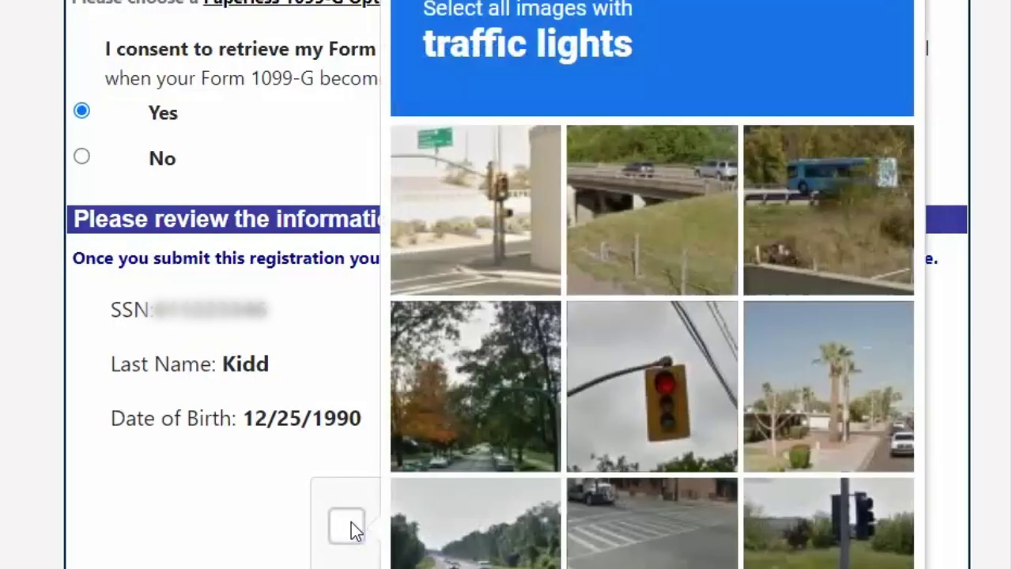
click(650, 415)
click(486, 192)
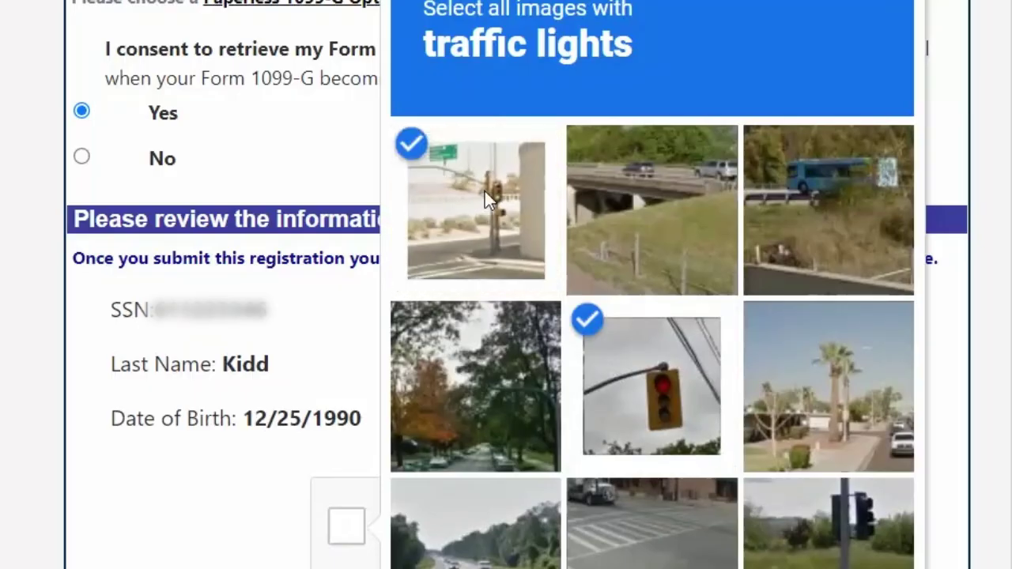
click(806, 512)
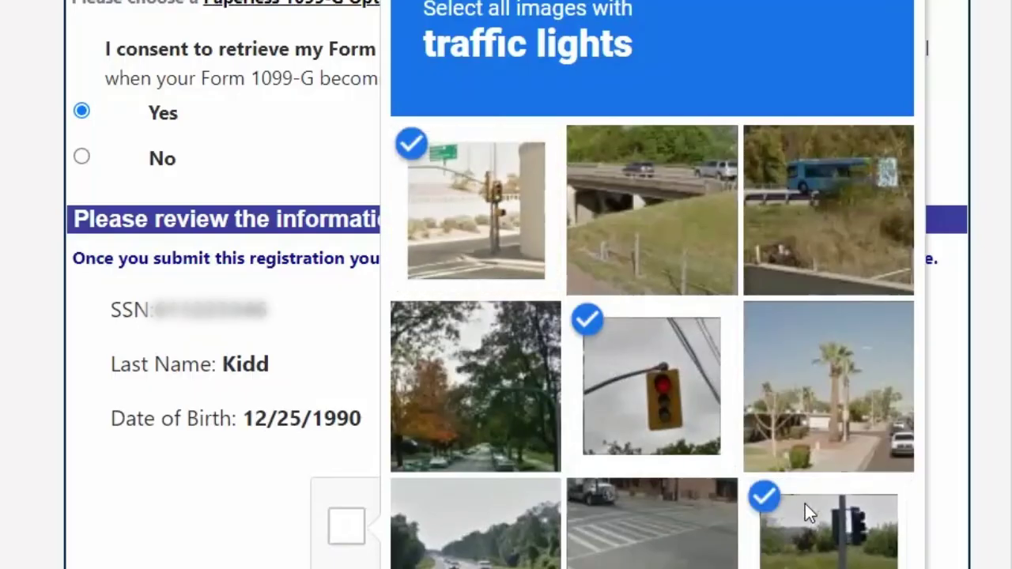